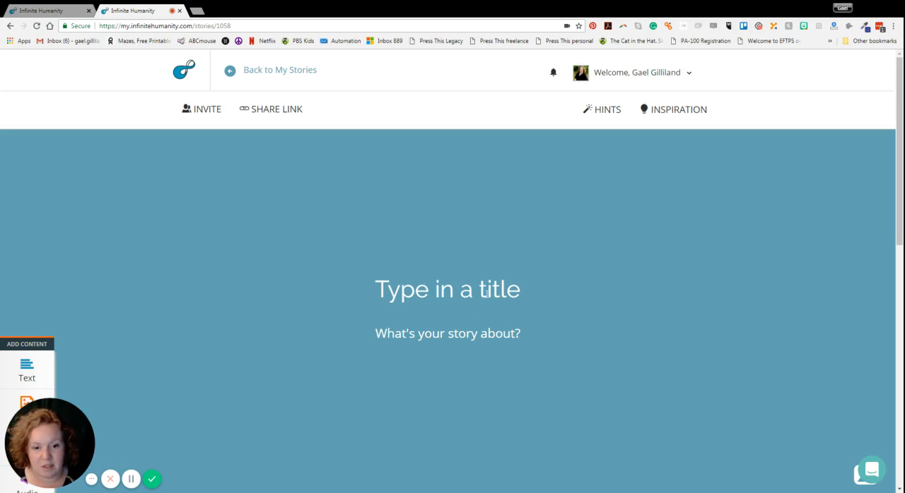
Look through the blank story's sections, from the title and date down to the description and comments
scroll(486, 292, "down", 2)
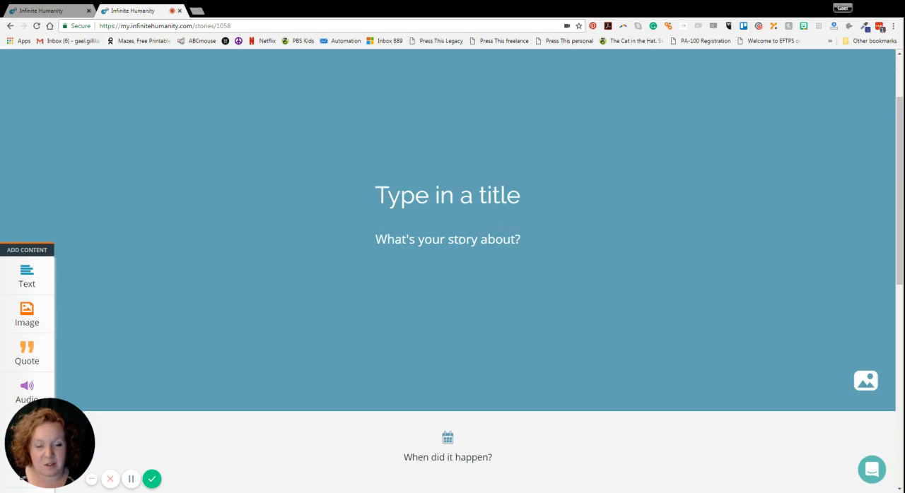
scroll(463, 241, "down", 2)
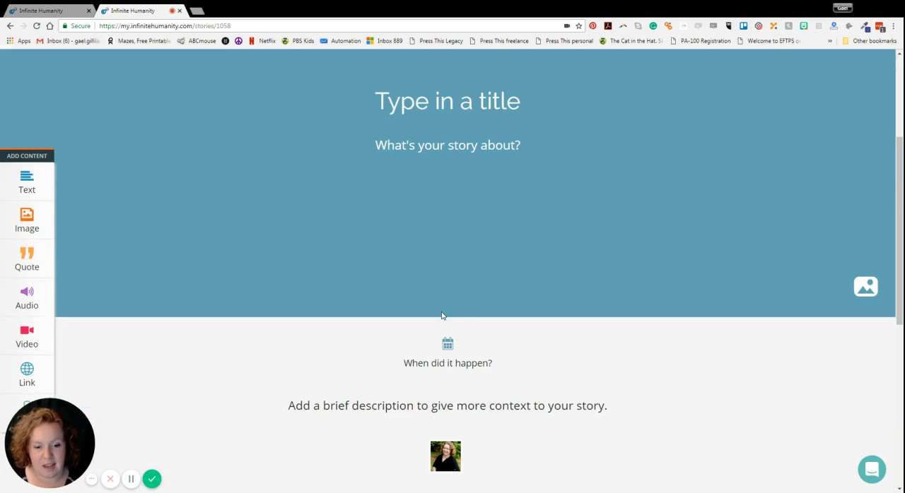
scroll(460, 344, "down", 1)
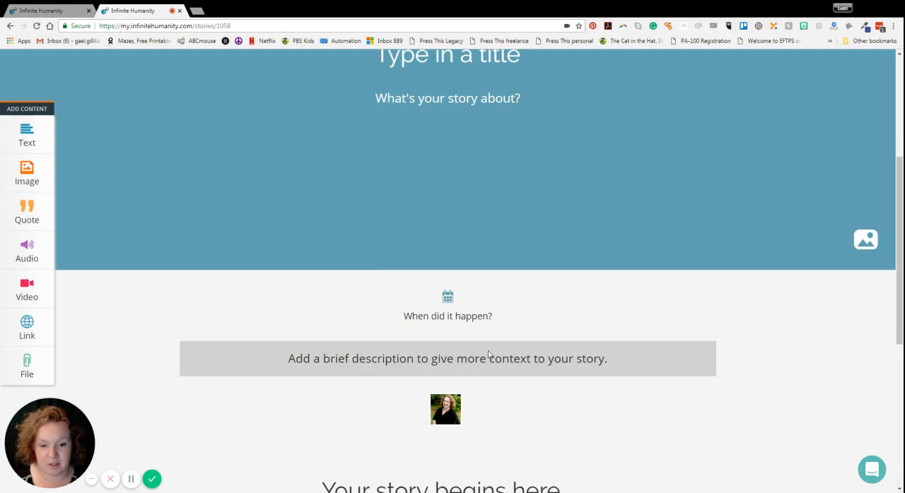
scroll(579, 365, "down", 2)
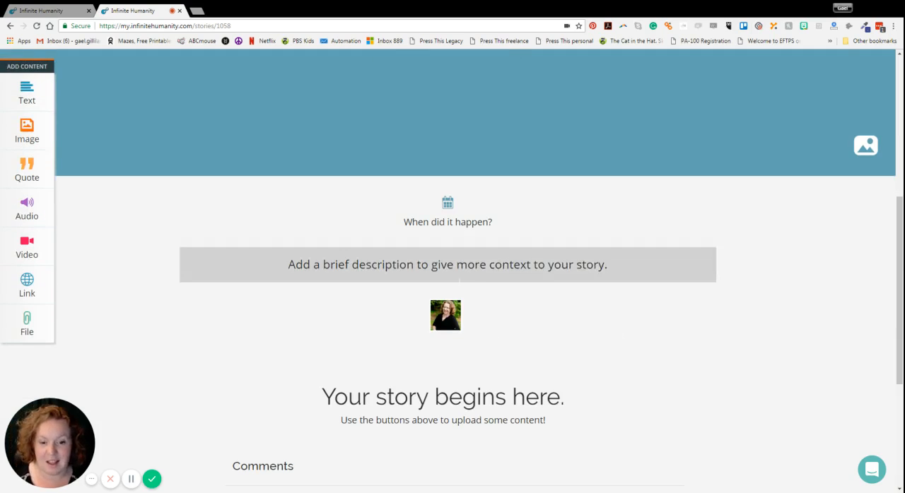
scroll(531, 307, "down", 3)
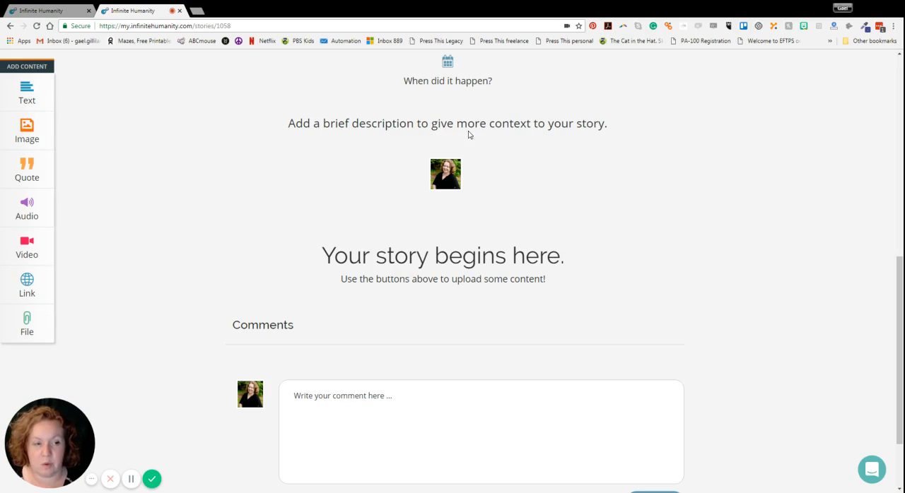
Switch to the travel story about Sweden and delete its "Phone with word design" image
left_click(37, 7)
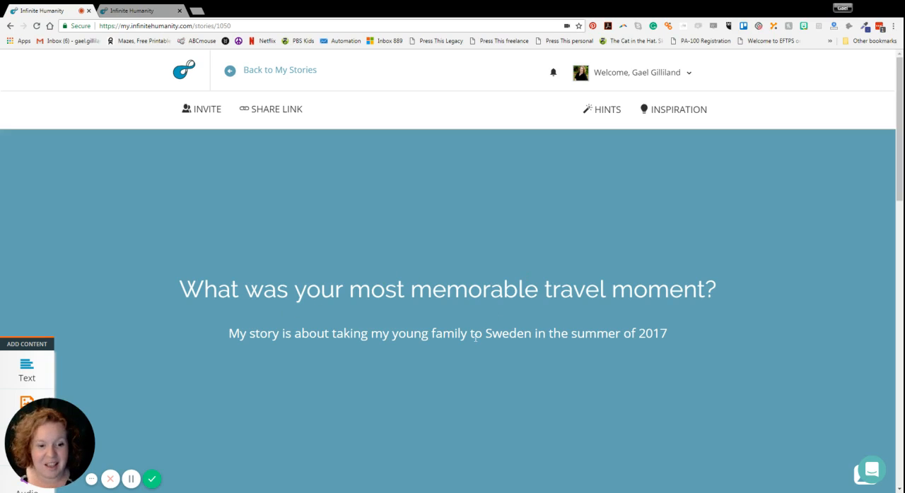
scroll(387, 343, "down", 1)
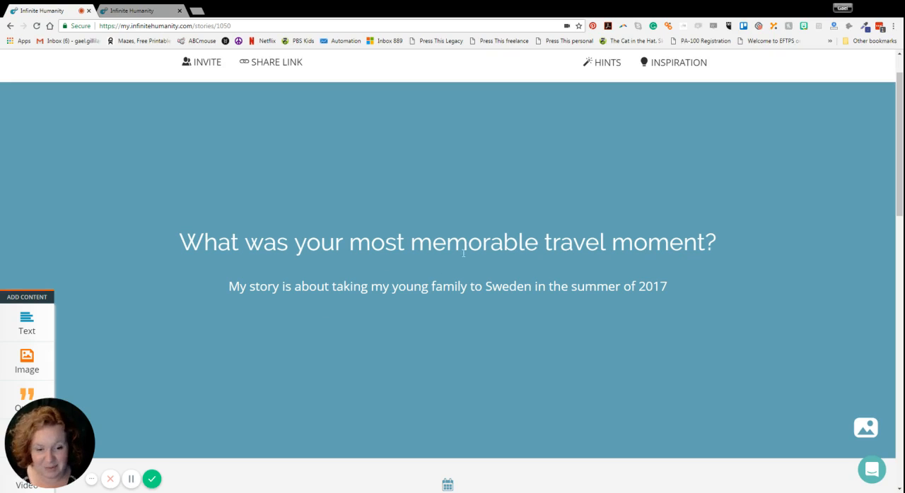
scroll(505, 263, "down", 2)
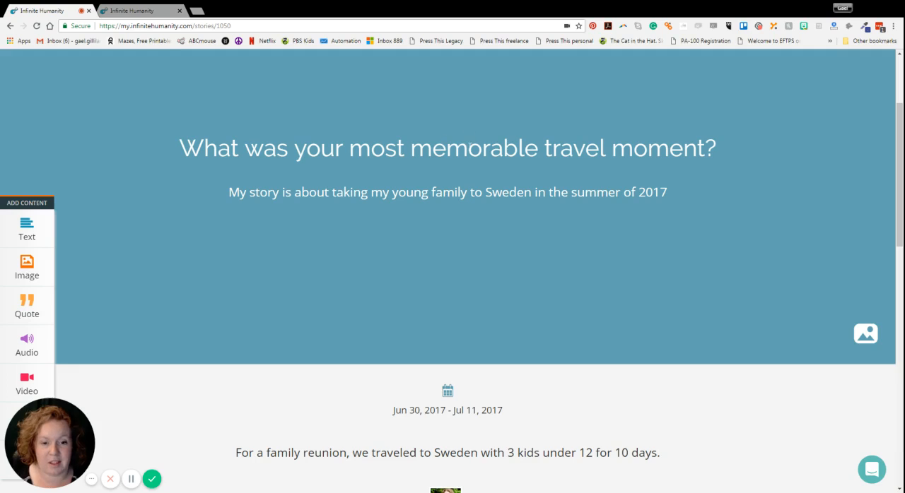
scroll(584, 157, "down", 4)
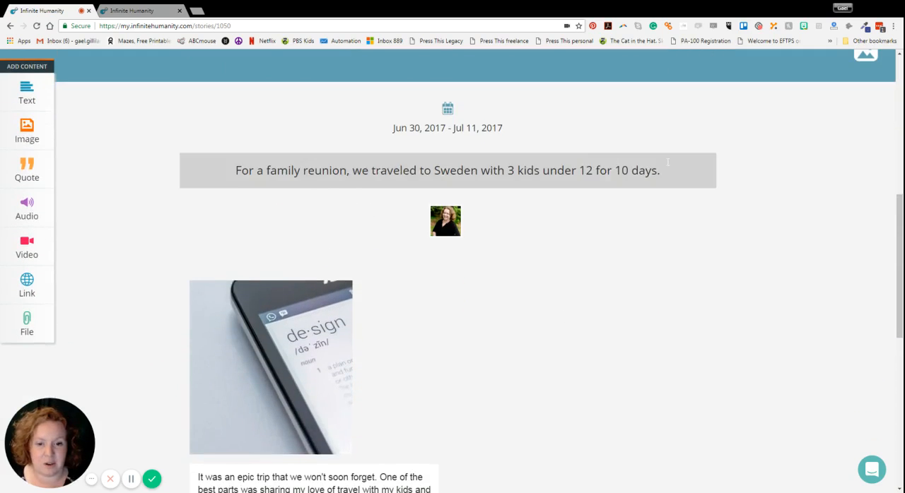
scroll(418, 317, "down", 1)
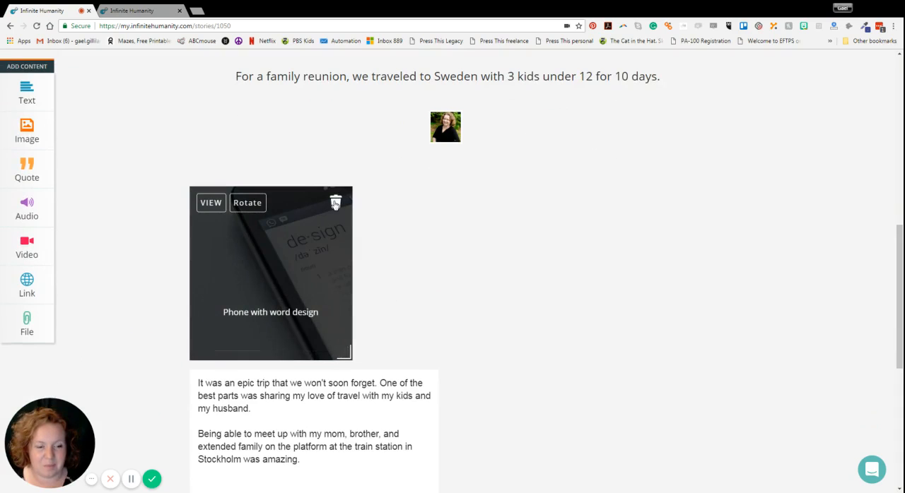
left_click(335, 204)
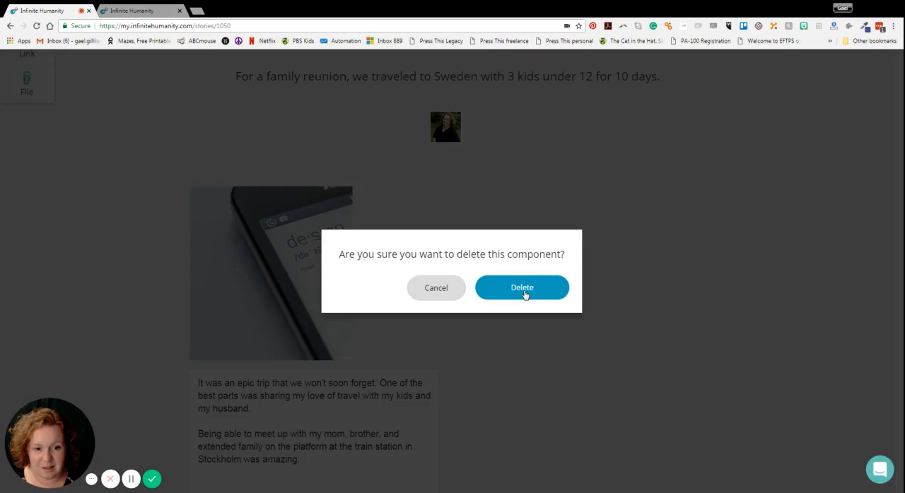
left_click(522, 288)
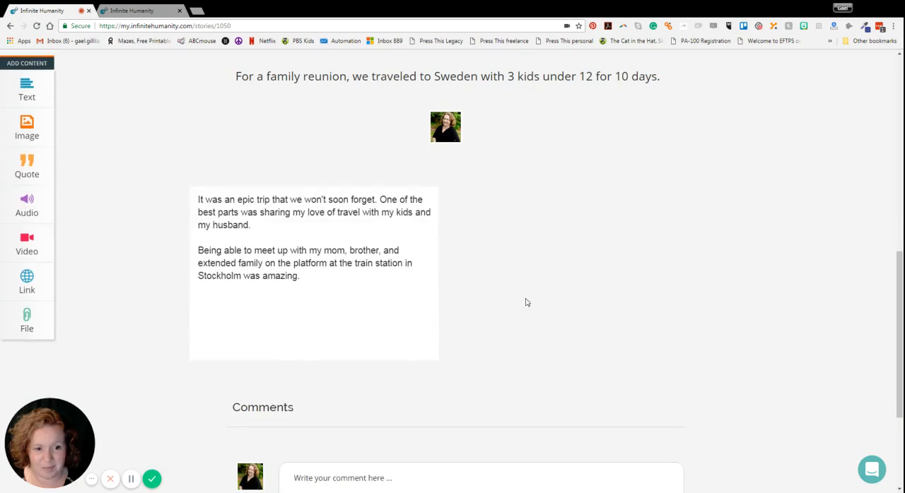
Upload the 1.78 MB city skyline photo and add it to the story as an image block
left_click(24, 143)
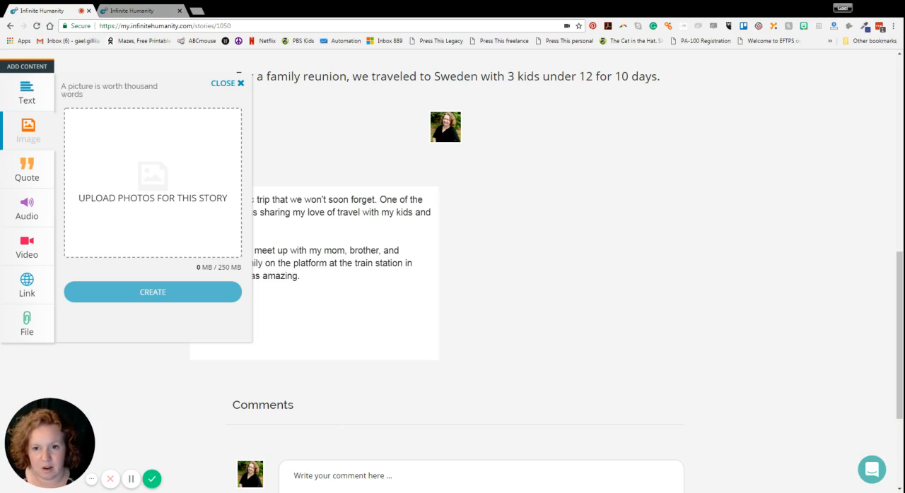
left_click_drag(141, 198, 135, 200)
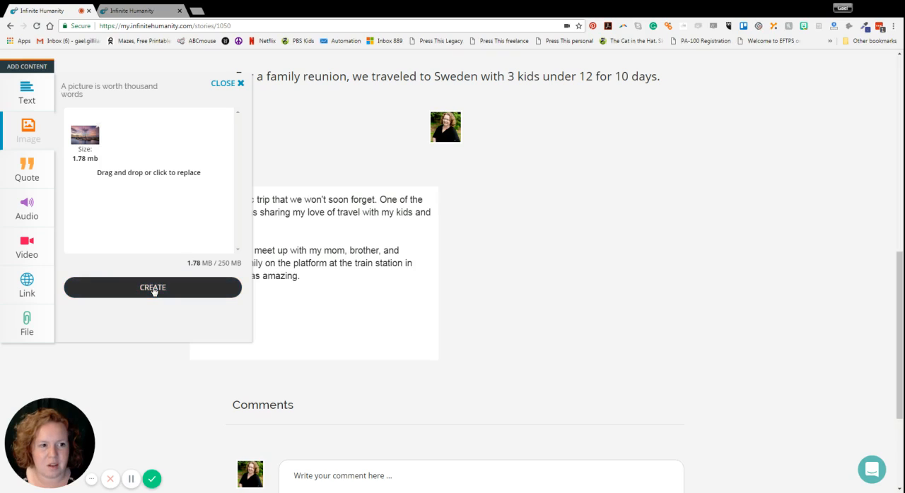
left_click(149, 290)
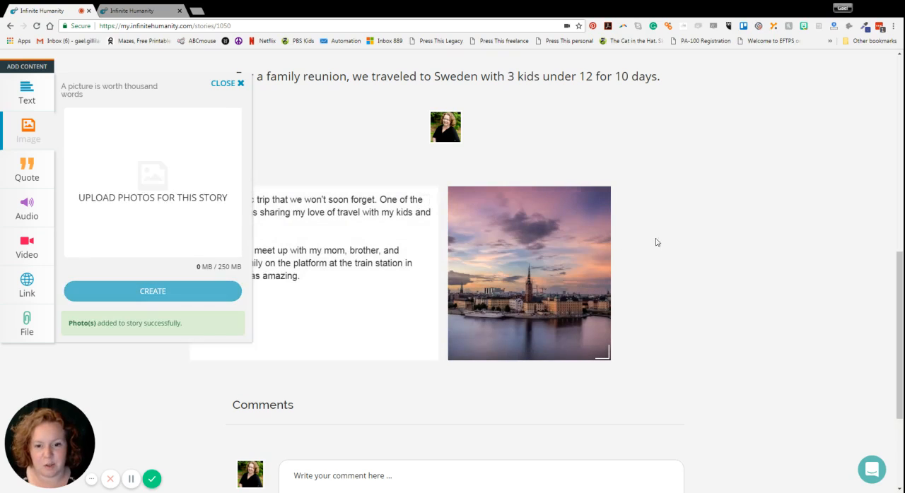
left_click(686, 242)
mouse_move(571, 305)
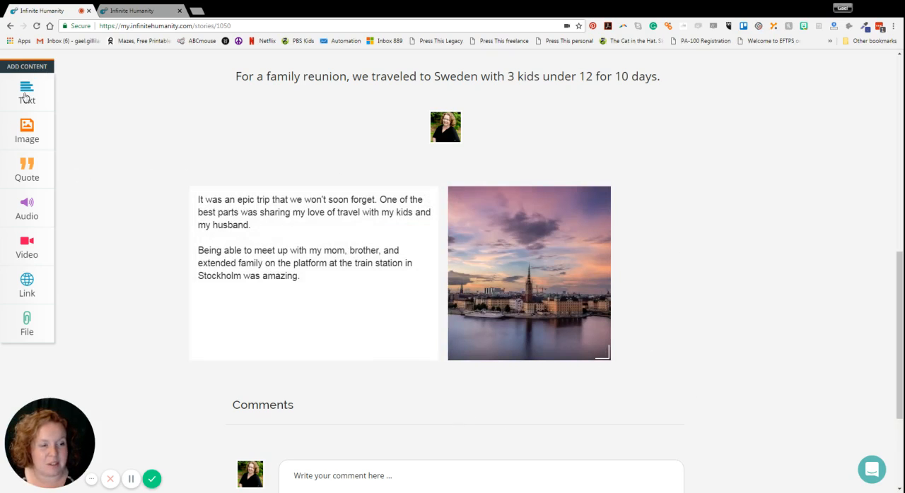
Add a text block reading "Place holder" to the story
left_click(25, 97)
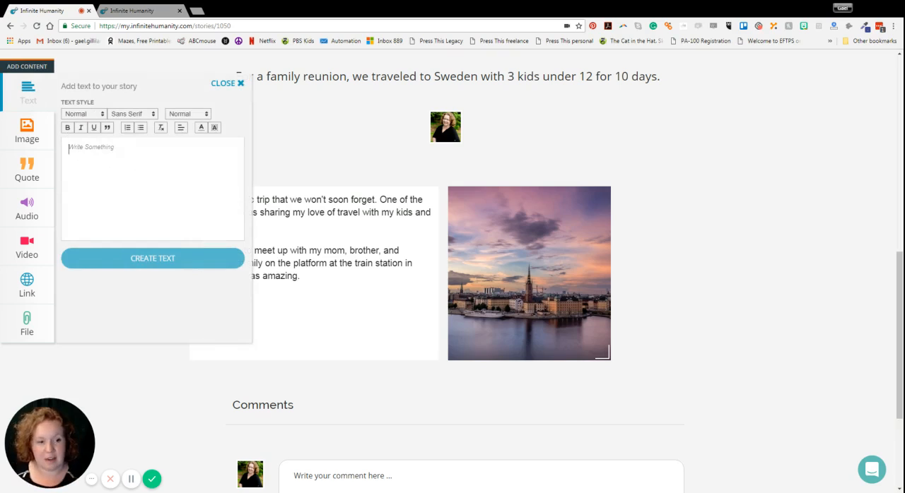
type("PL")
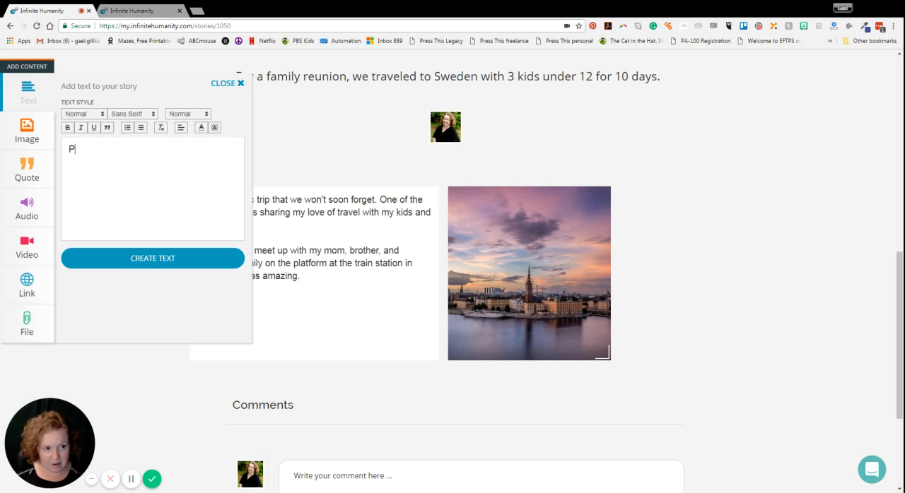
type("older")
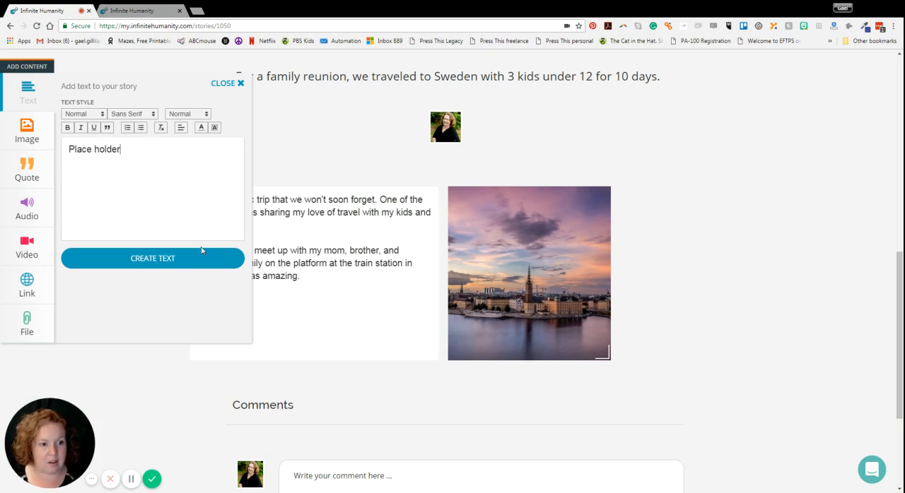
left_click(202, 252)
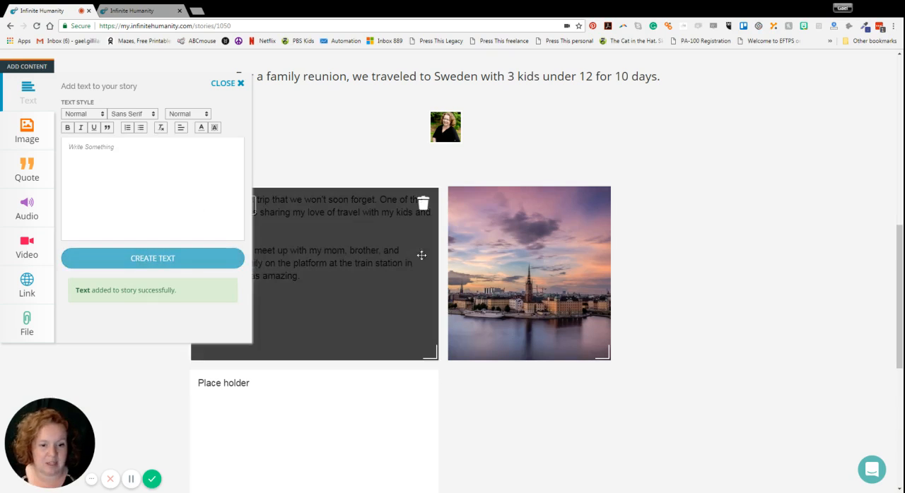
Upload the 1.80 MB photo of the smiling girl in a restaurant as a new image block
scroll(703, 233, "down", 2)
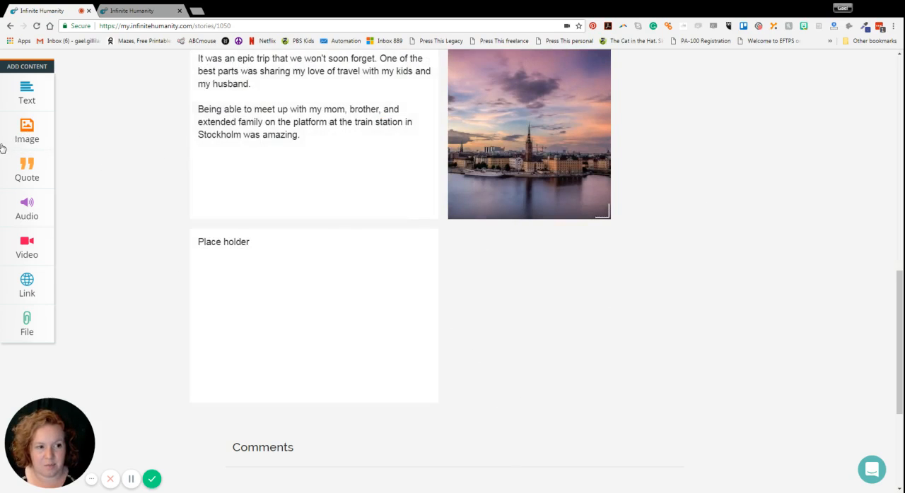
left_click(28, 137)
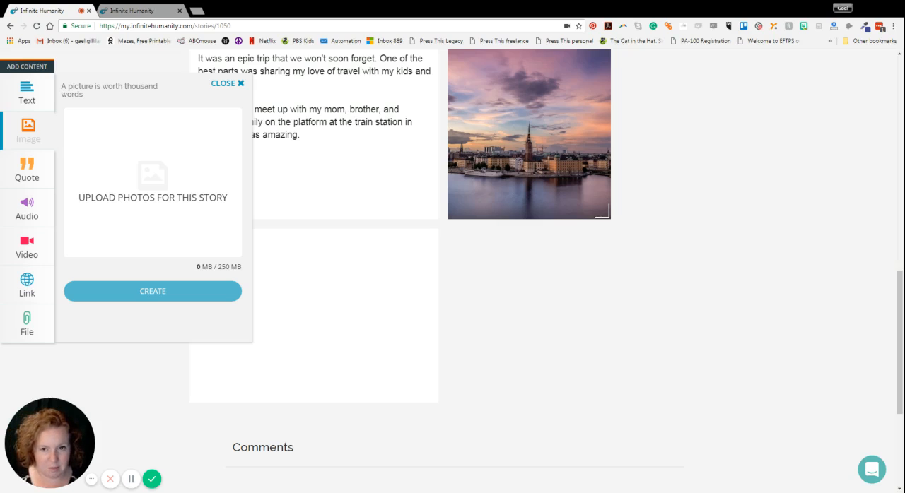
left_click_drag(363, 167, 153, 182)
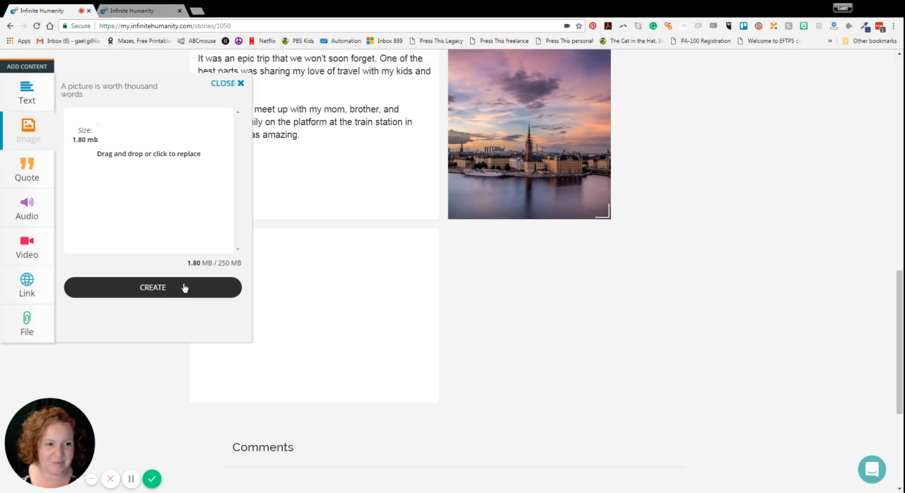
left_click(184, 288)
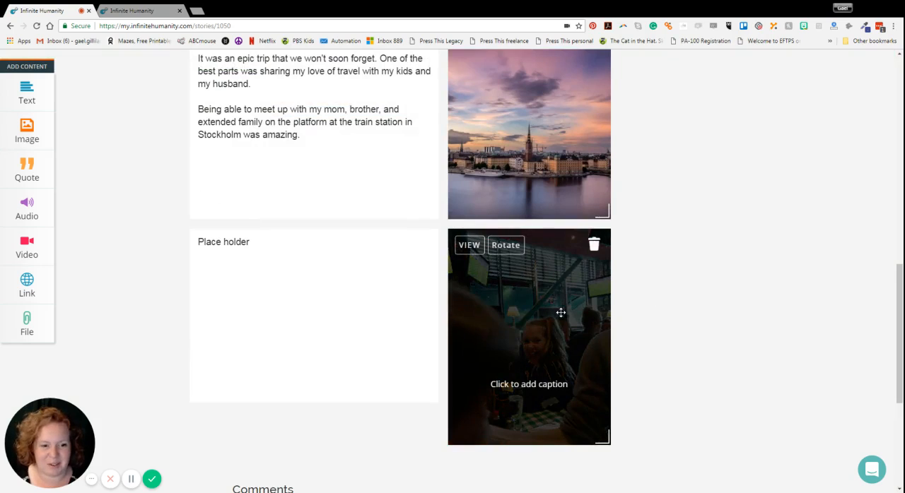
Move the restaurant photo below the trip text with the "Place holder" block beside it, and enlarge the skyline photo
left_click_drag(560, 311, 262, 304)
scroll(699, 264, "down", 2)
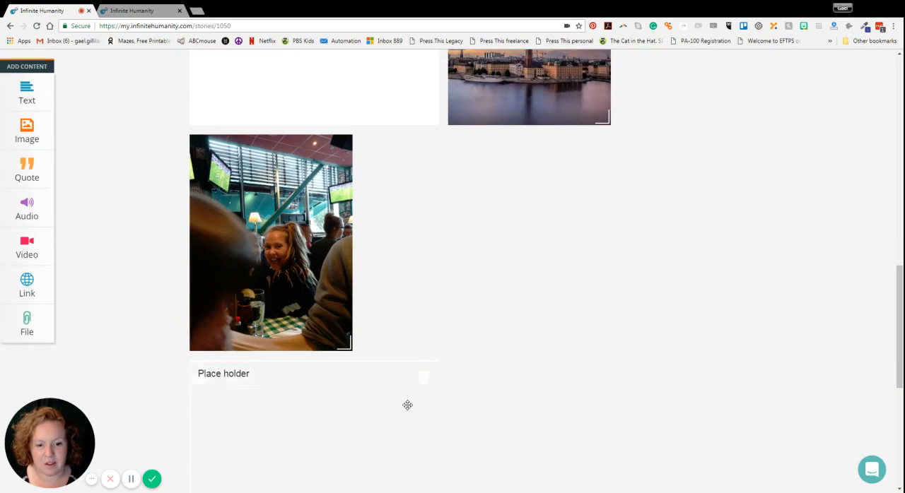
left_click_drag(408, 405, 376, 418)
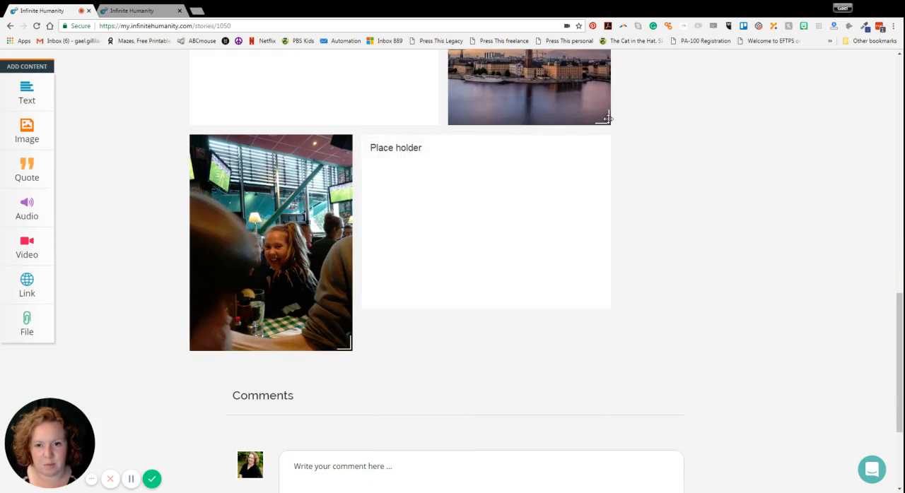
left_click_drag(606, 120, 709, 195)
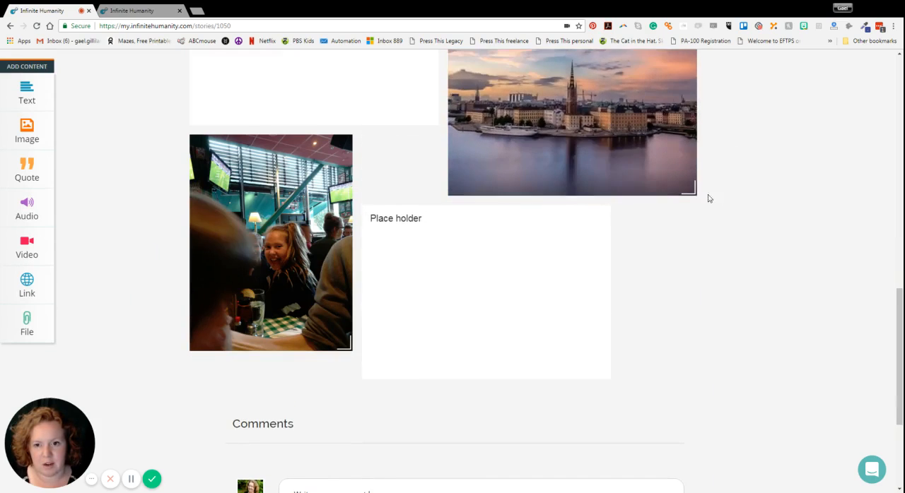
scroll(652, 193, "up", 1)
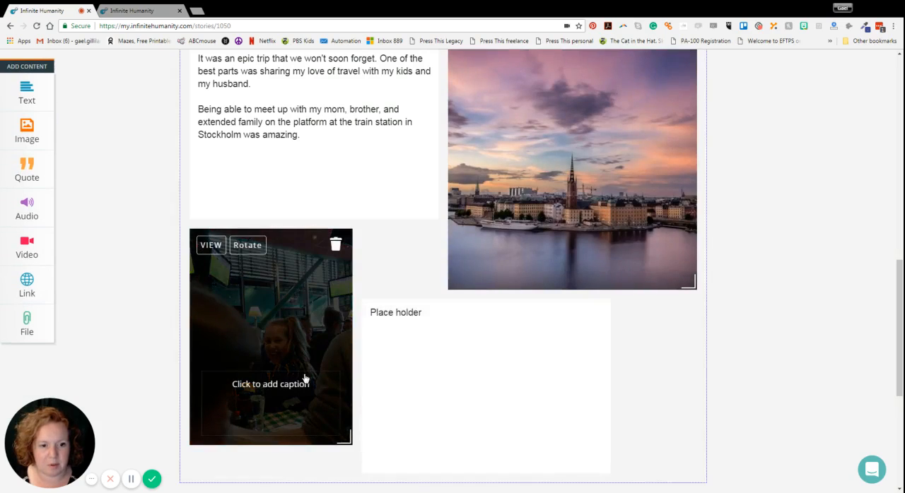
left_click(304, 377)
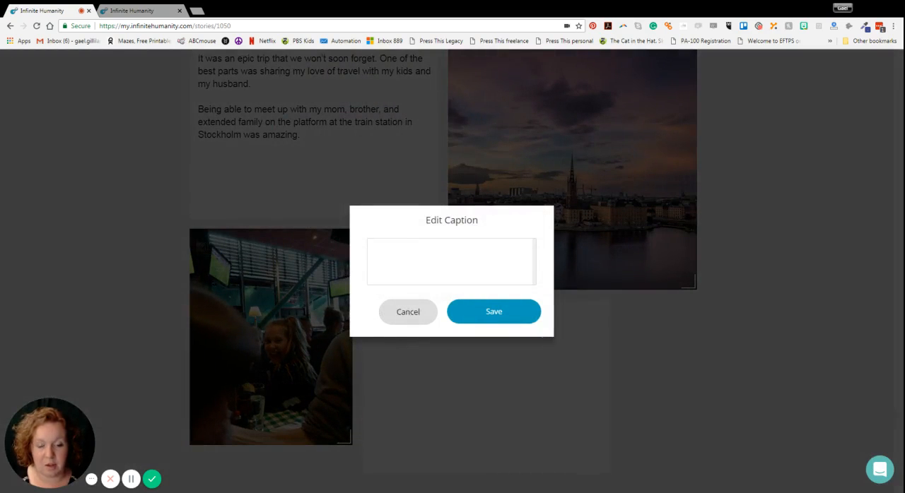
left_click(416, 316)
Make the restaurant photo slightly taller and move the "Place holder" block directly under the skyline photo
scroll(467, 337, "down", 1)
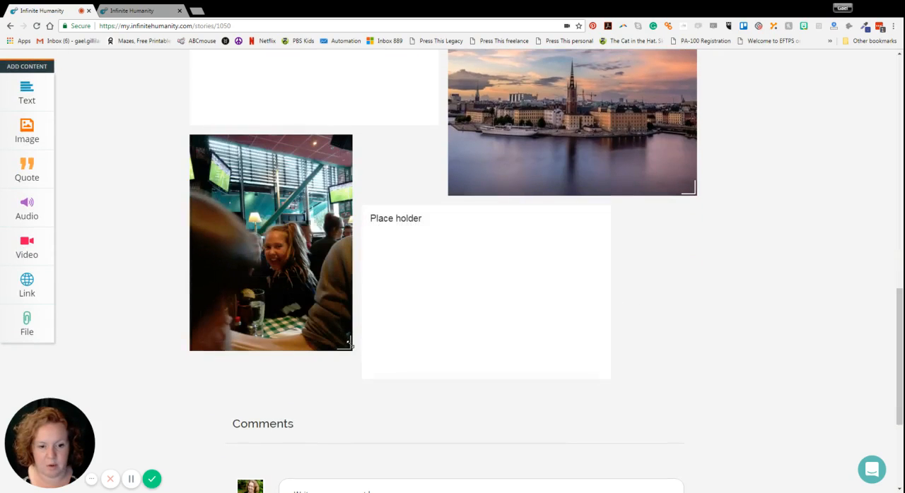
left_click_drag(350, 345, 329, 366)
left_click_drag(457, 299, 577, 297)
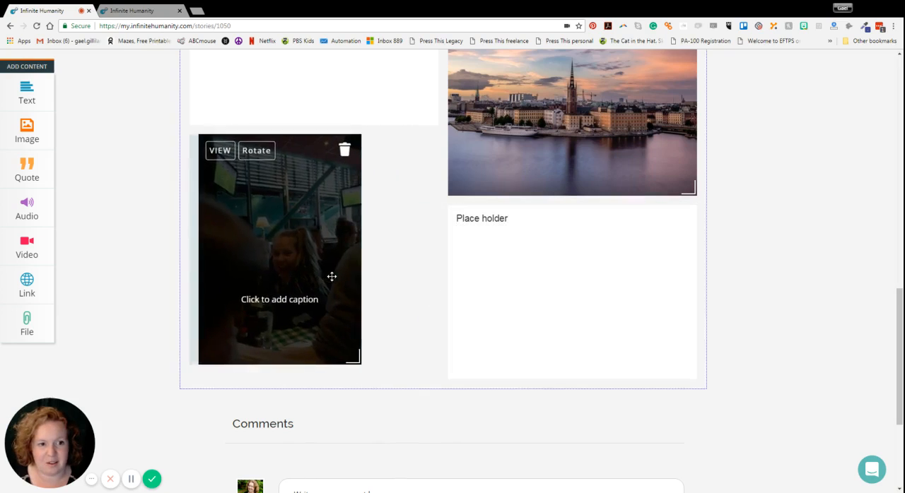
scroll(386, 292, "up", 1)
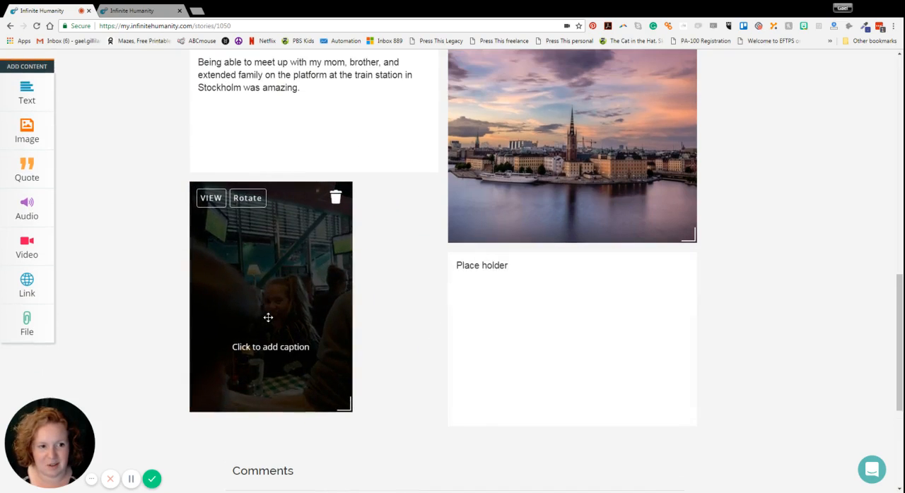
scroll(465, 305, "up", 5)
scroll(464, 305, "down", 5)
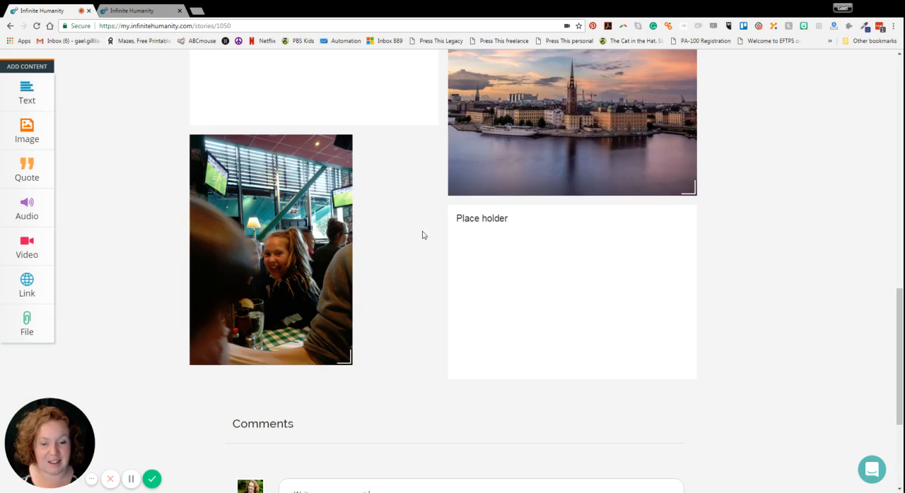
scroll(513, 291, "up", 3)
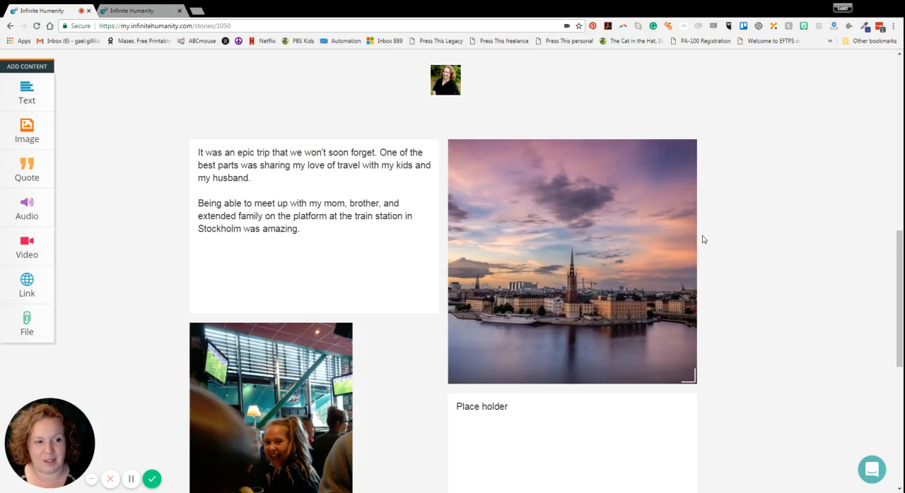
mouse_move(503, 323)
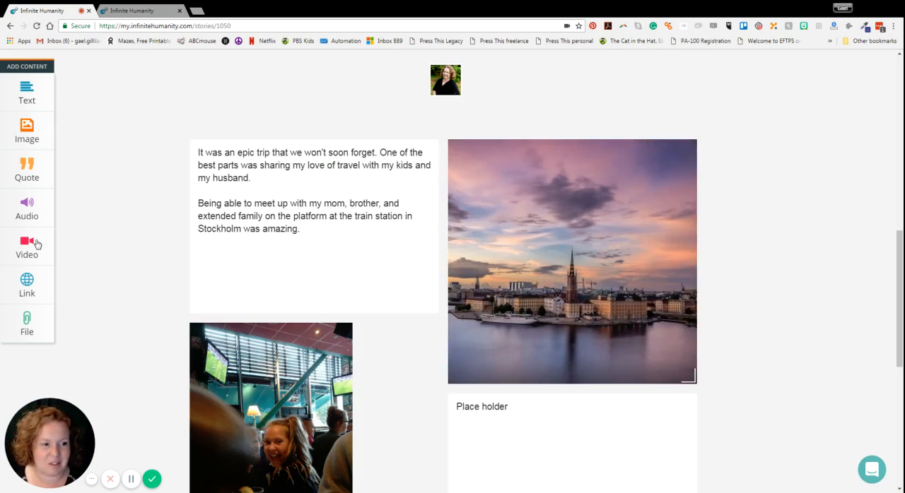
Add a quote block reading "It was an epic trip! Can't wait to go back!" without a source
left_click(29, 179)
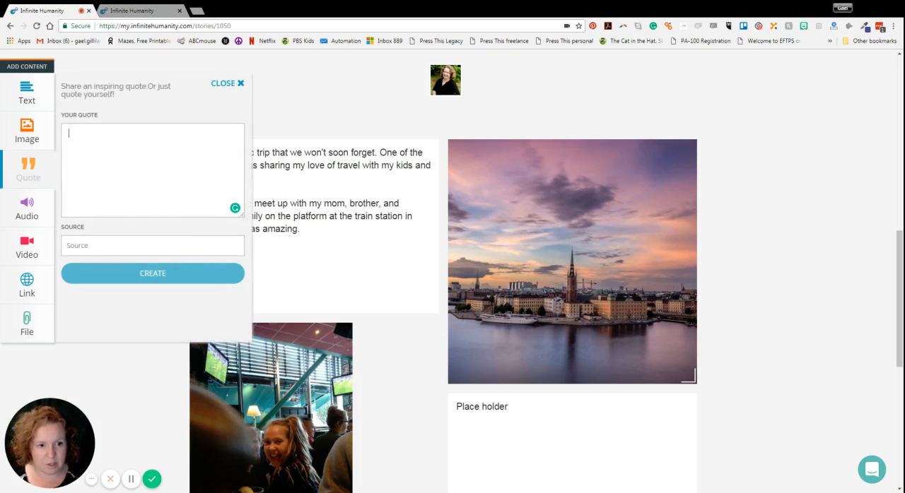
type("It")
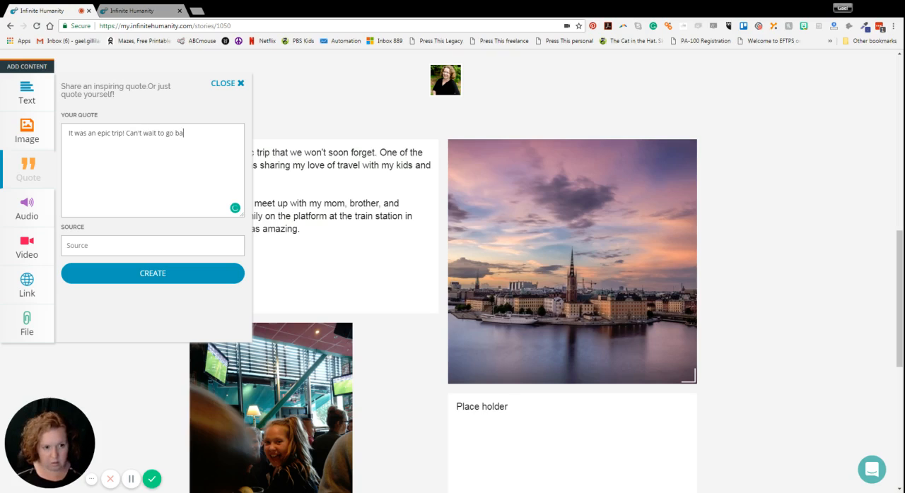
left_click(186, 275)
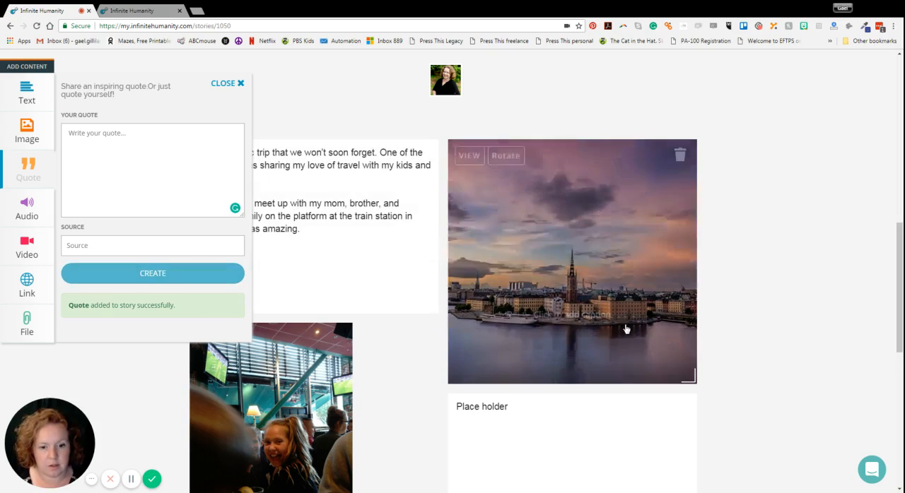
Move the quote block directly under the skyline photo, above the restaurant photo and the "Place holder" block
scroll(565, 275, "down", 7)
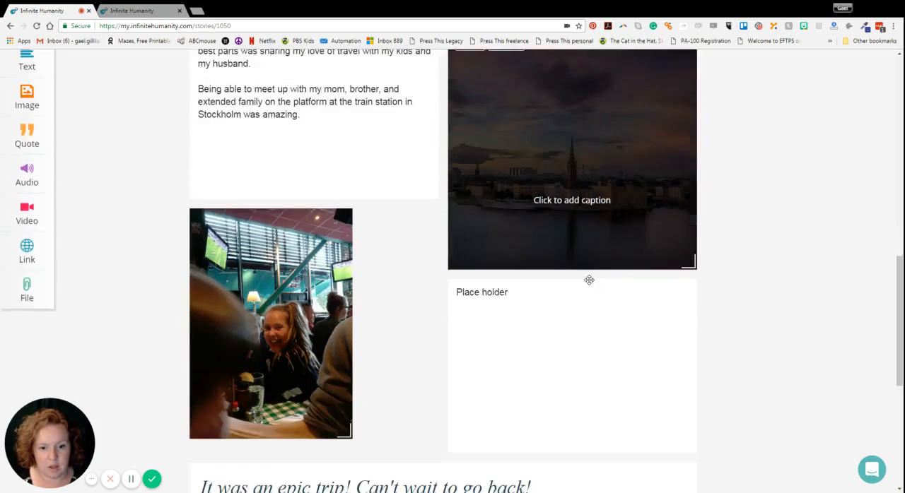
left_click_drag(360, 280, 362, 277)
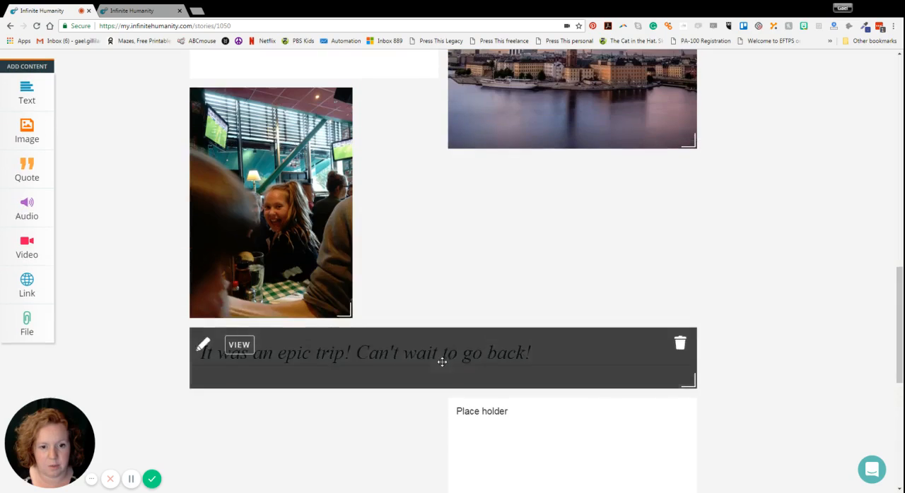
left_click_drag(441, 360, 440, 183)
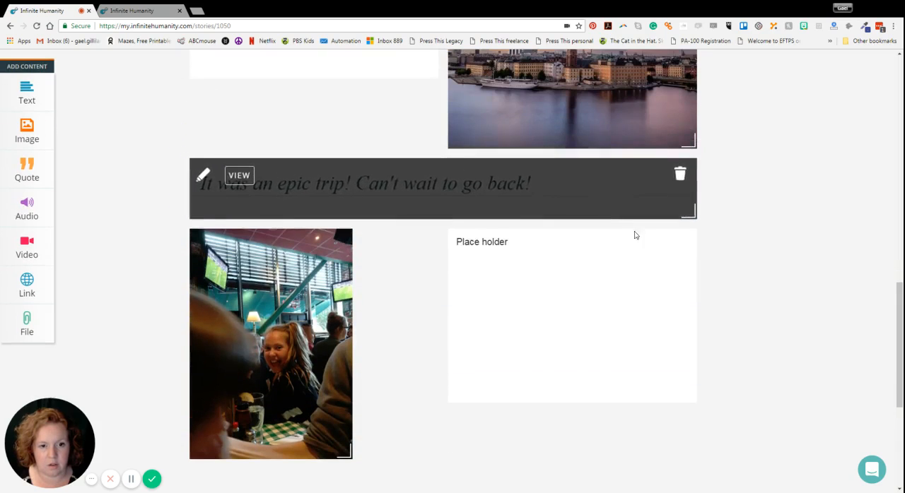
Open the quote block's text for editing and leave it without saving
scroll(428, 350, "up", 3)
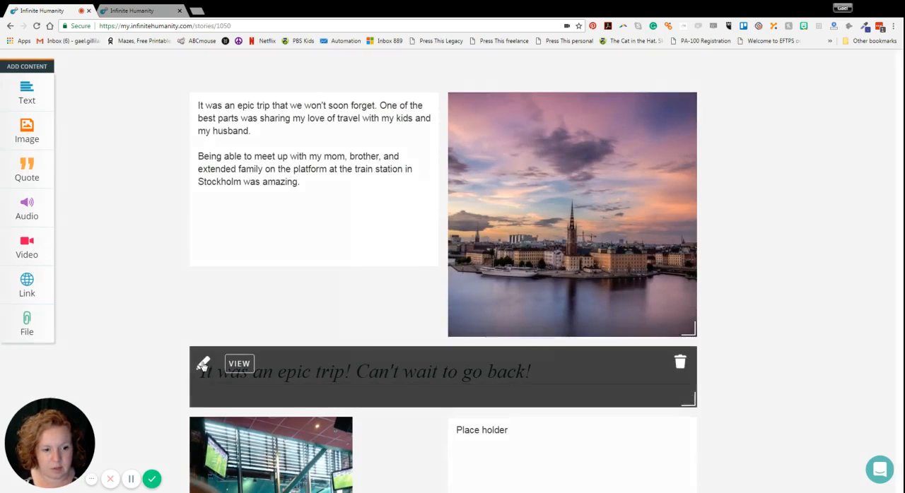
left_click(205, 365)
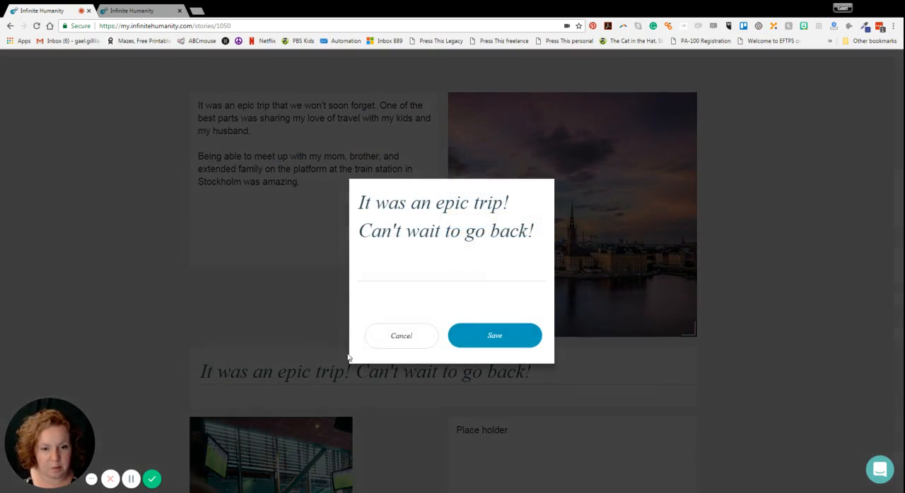
left_click(402, 336)
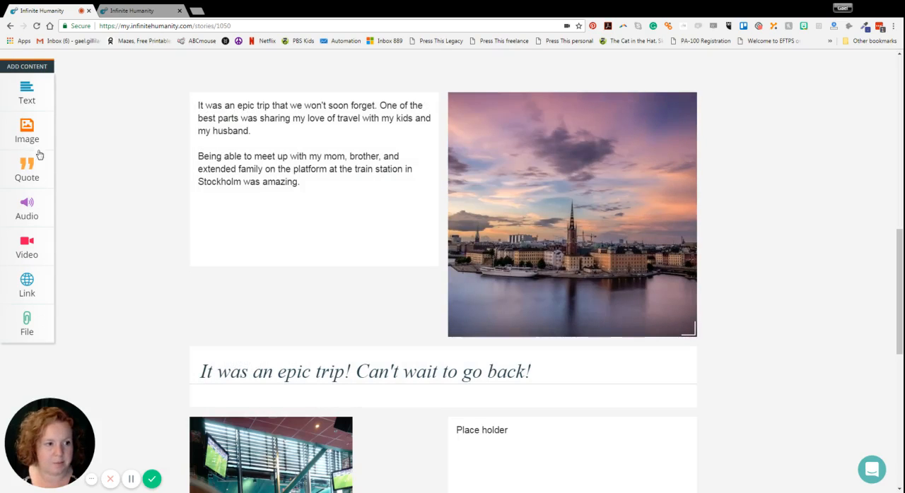
Examine the forms for adding audio, video, link, file and text content to the story
left_click(21, 212)
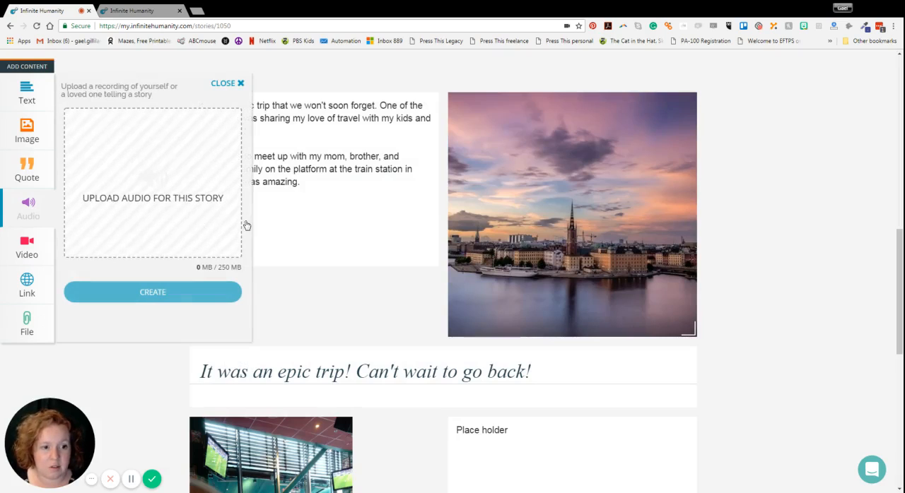
left_click(41, 256)
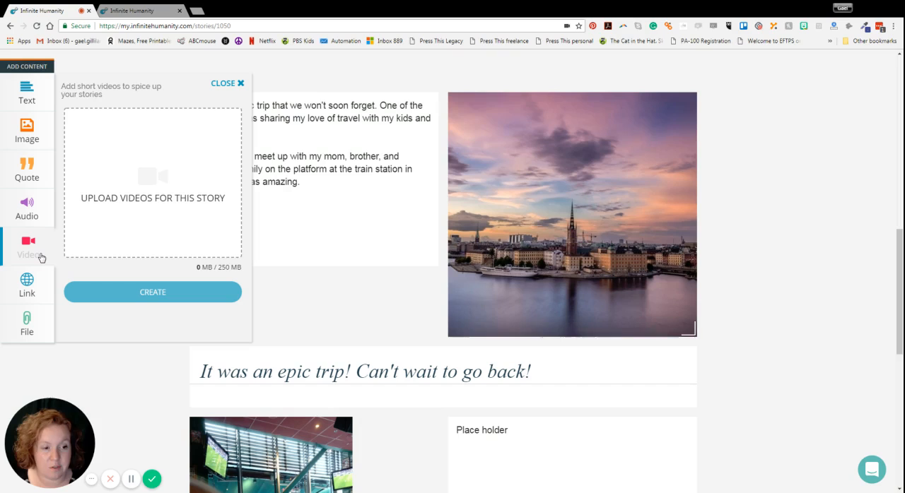
left_click(33, 299)
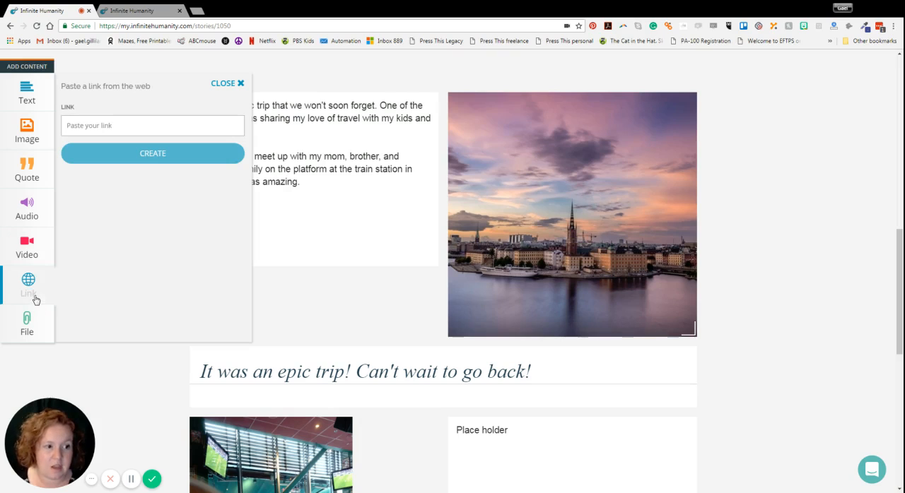
left_click(38, 326)
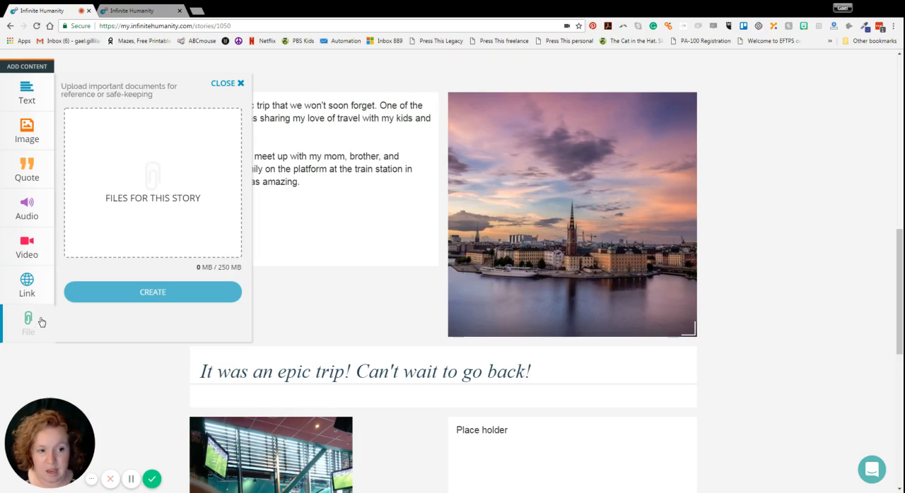
left_click(17, 103)
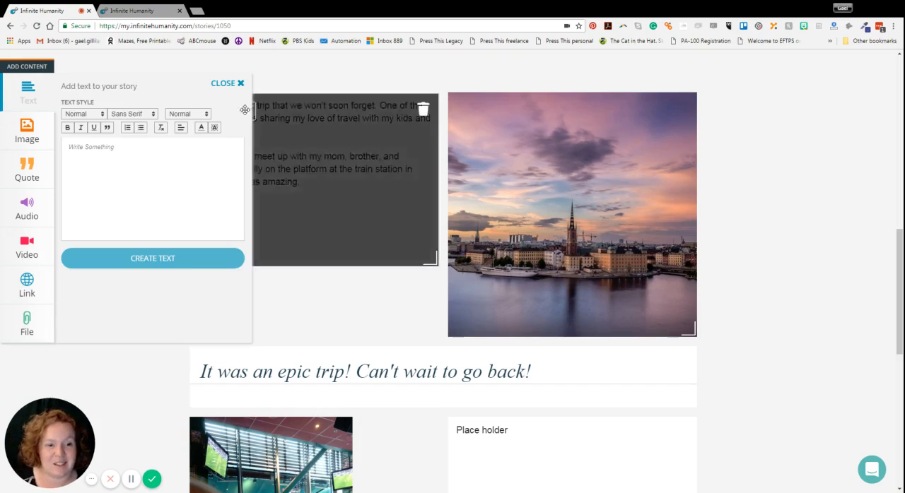
left_click(244, 85)
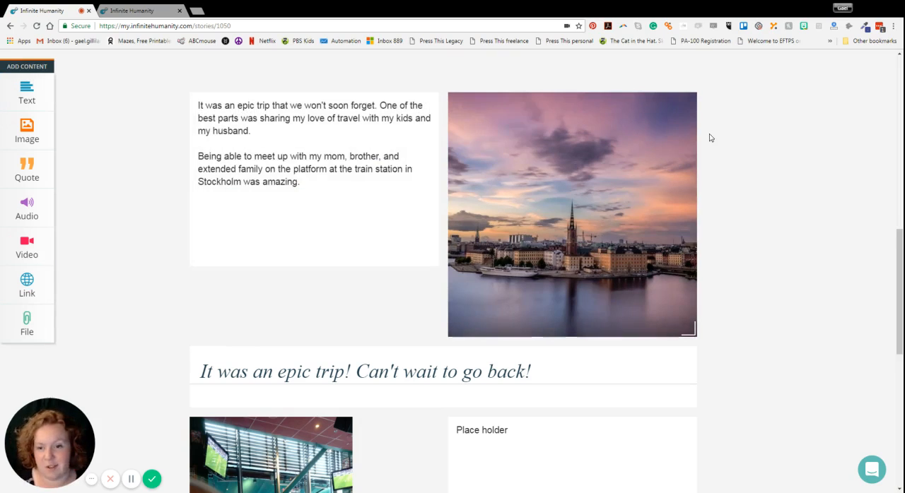
Upload the photo of the rainbow-painted rock arch over the blue train as the story's header image and save it
scroll(901, 281, "down", 1)
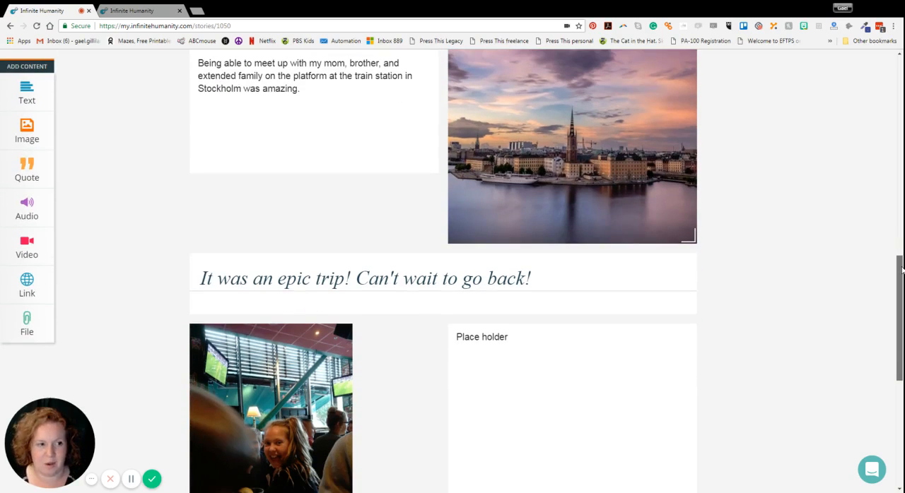
scroll(900, 281, "down", 5)
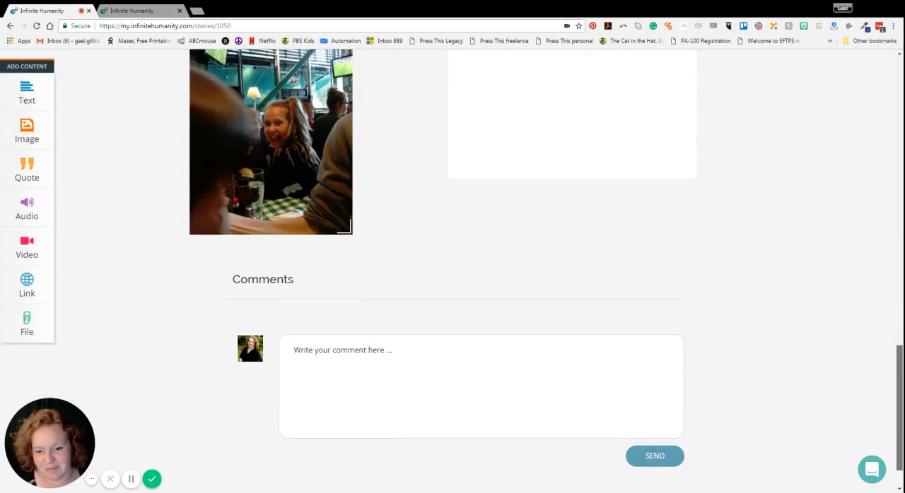
scroll(901, 281, "up", 10)
scroll(900, 280, "up", 2)
scroll(901, 281, "down", 1)
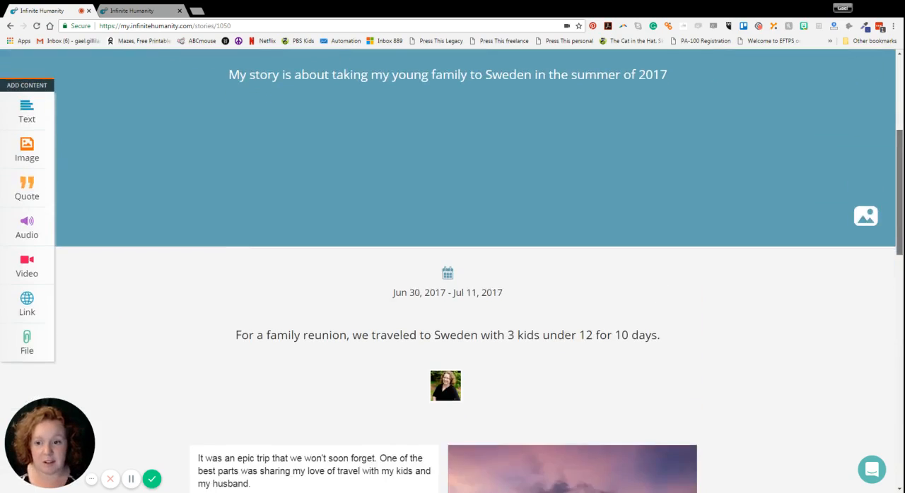
scroll(901, 281, "up", 3)
scroll(900, 281, "down", 2)
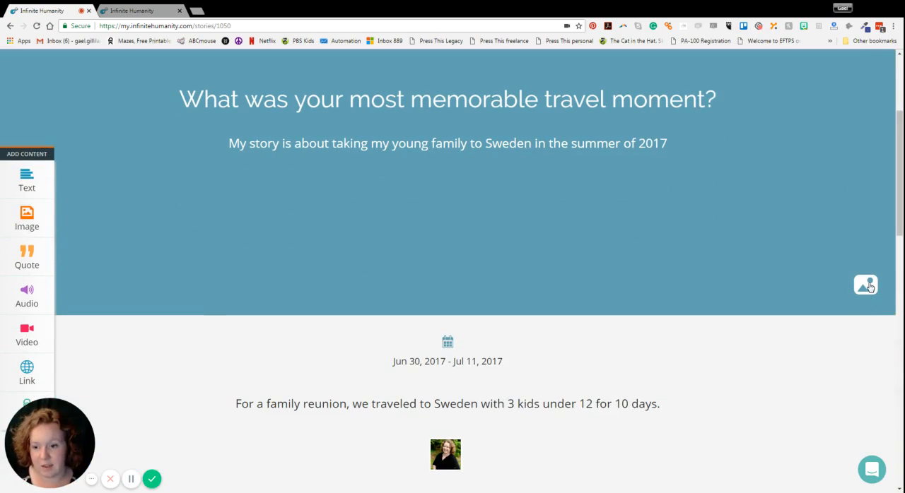
left_click(870, 287)
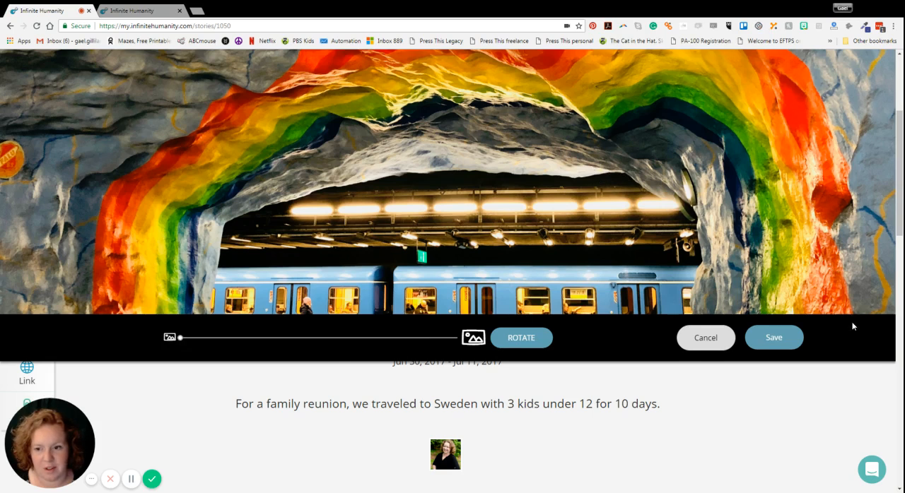
scroll(852, 323, "up", 2)
scroll(851, 322, "down", 1)
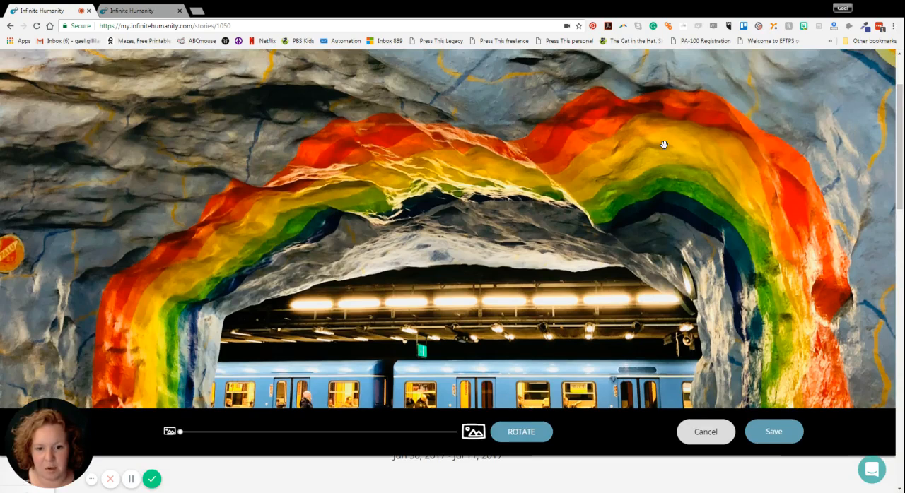
left_click(777, 438)
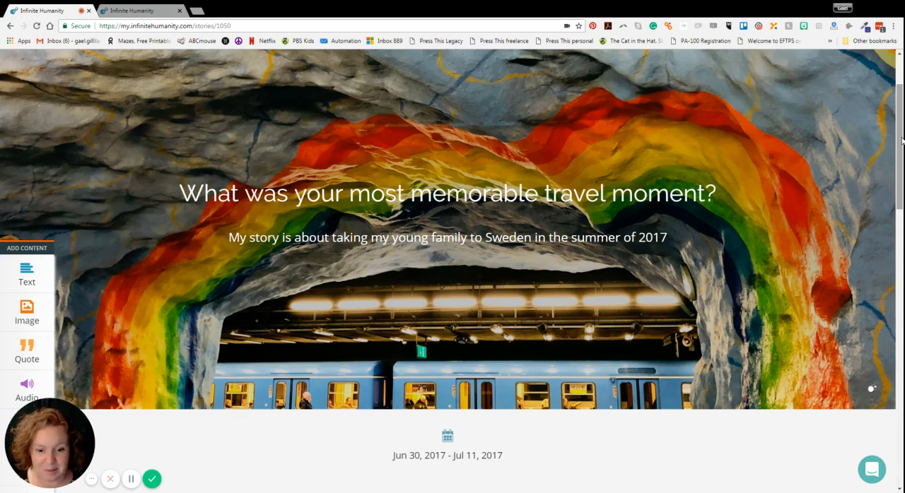
Examine the story's collaborator invitation form and its share link options
left_click_drag(902, 141, 900, 66)
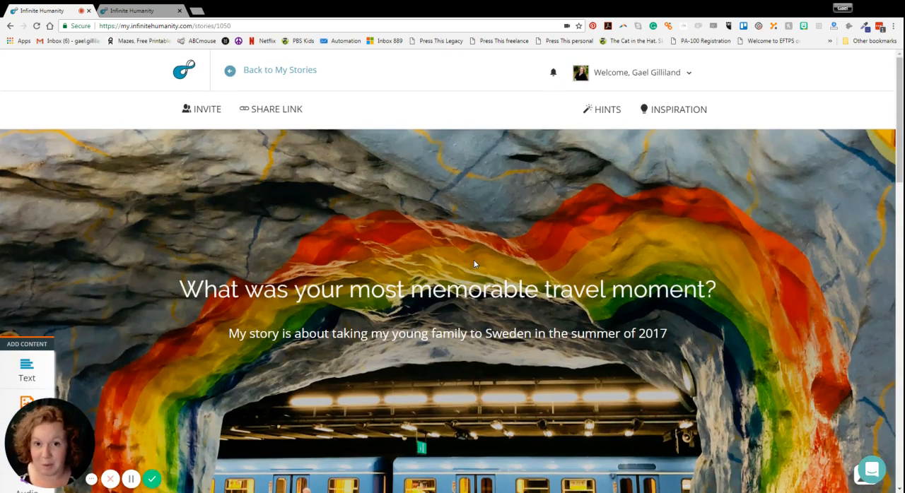
left_click(200, 110)
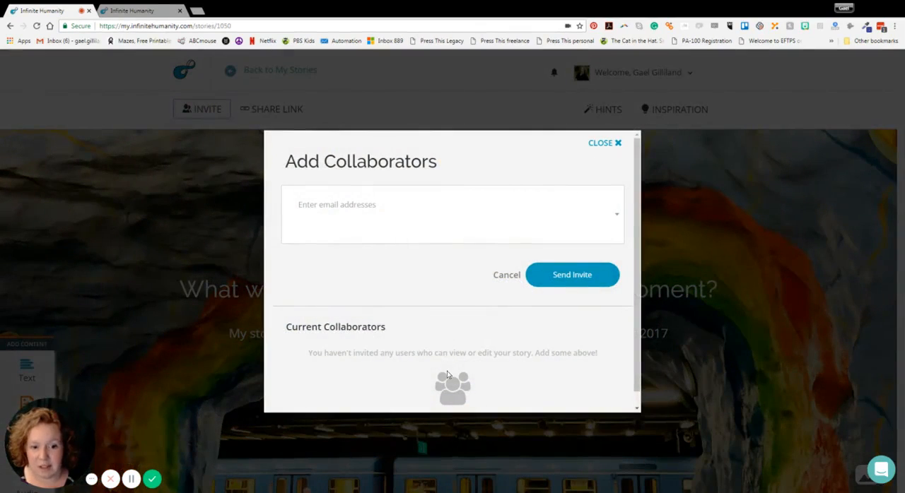
left_click(617, 145)
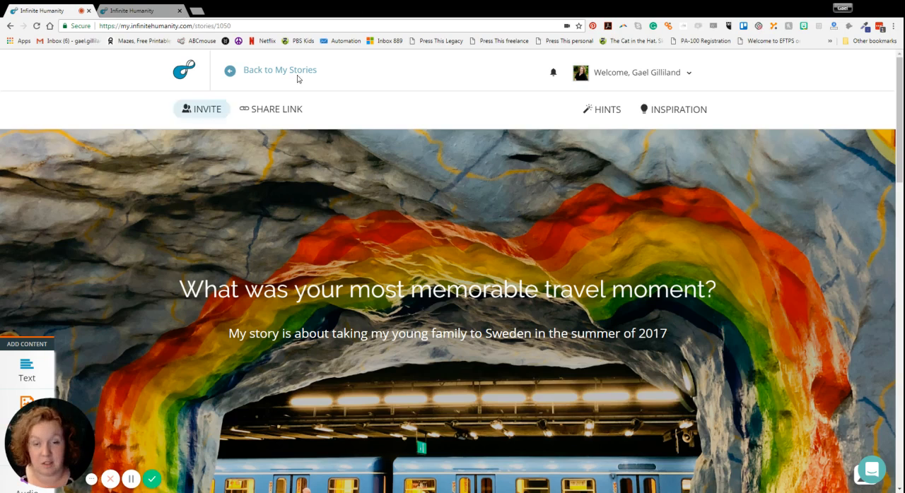
left_click(280, 113)
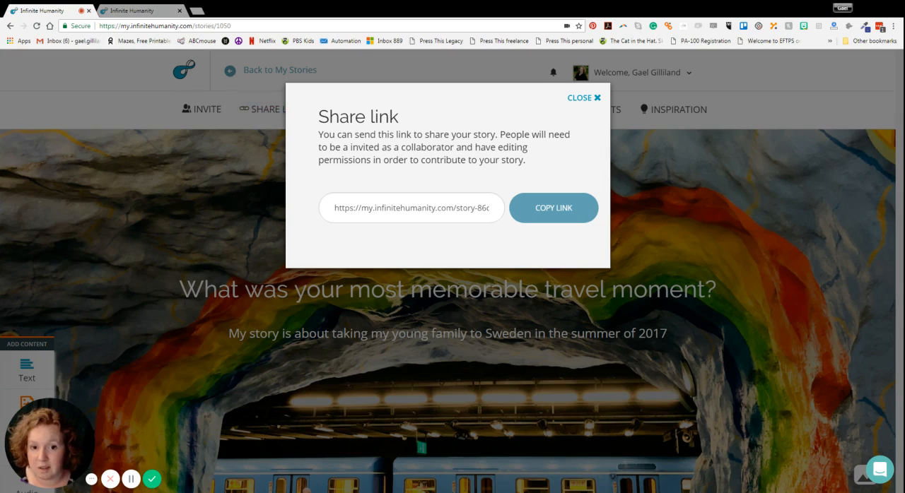
left_click(580, 98)
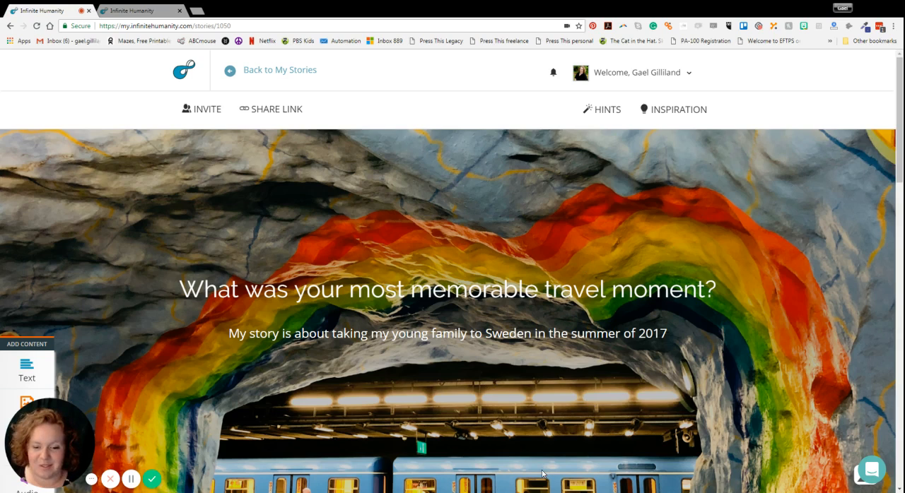
left_click(534, 83)
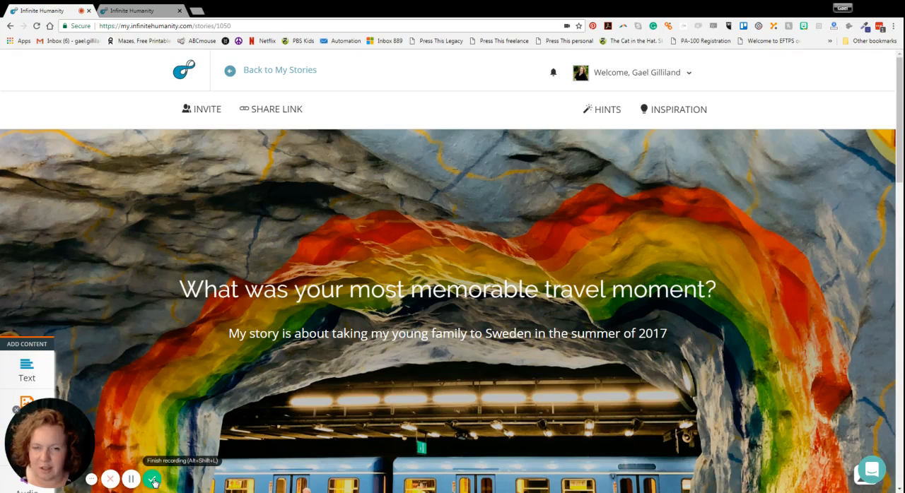
left_click(153, 481)
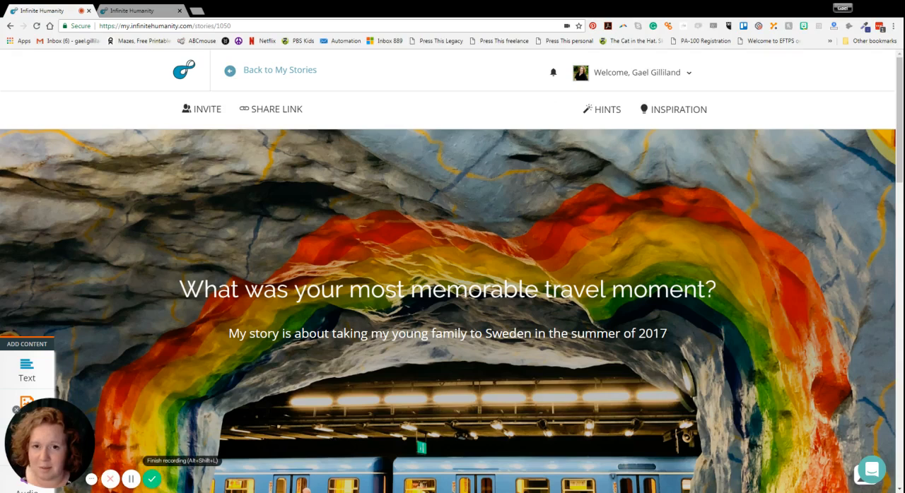